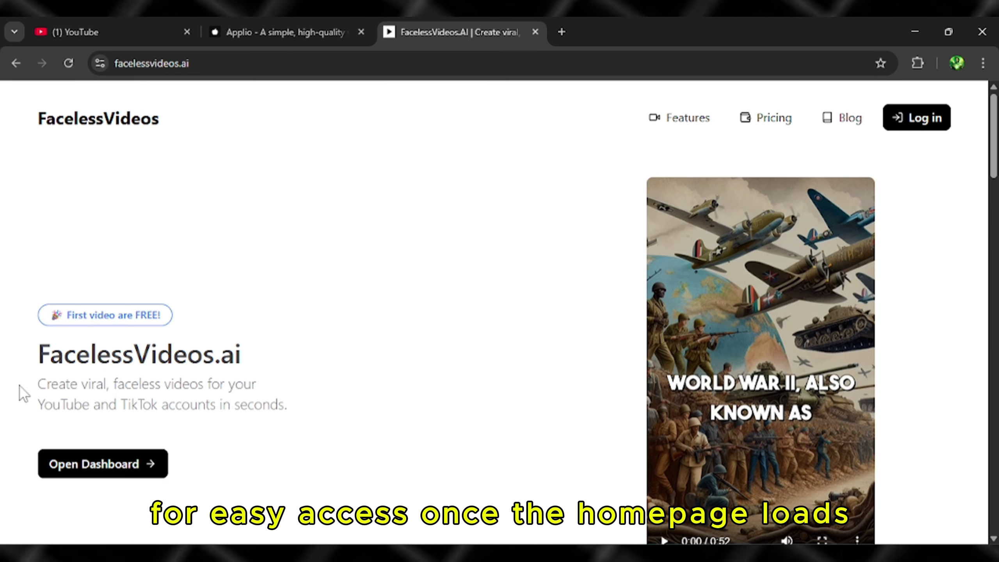
Step: Open the FacelessVideos dashboard and bring up the sign-in form with its email field
click(105, 468)
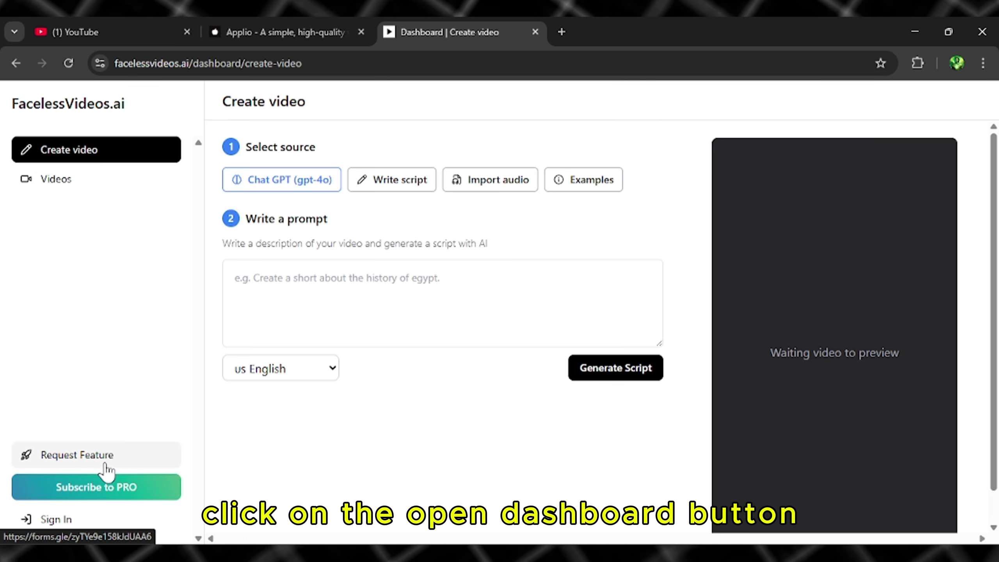
click(67, 518)
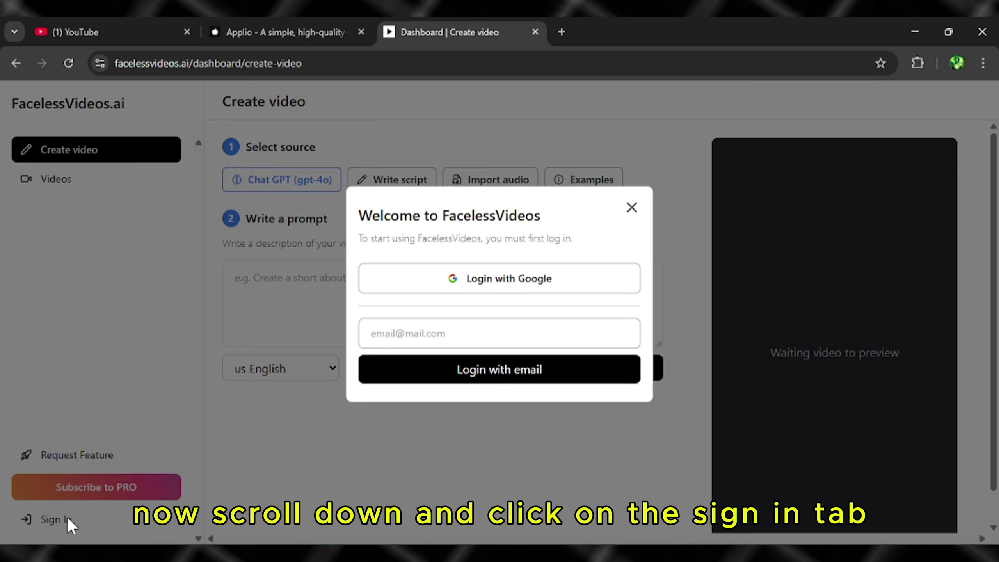
click(418, 341)
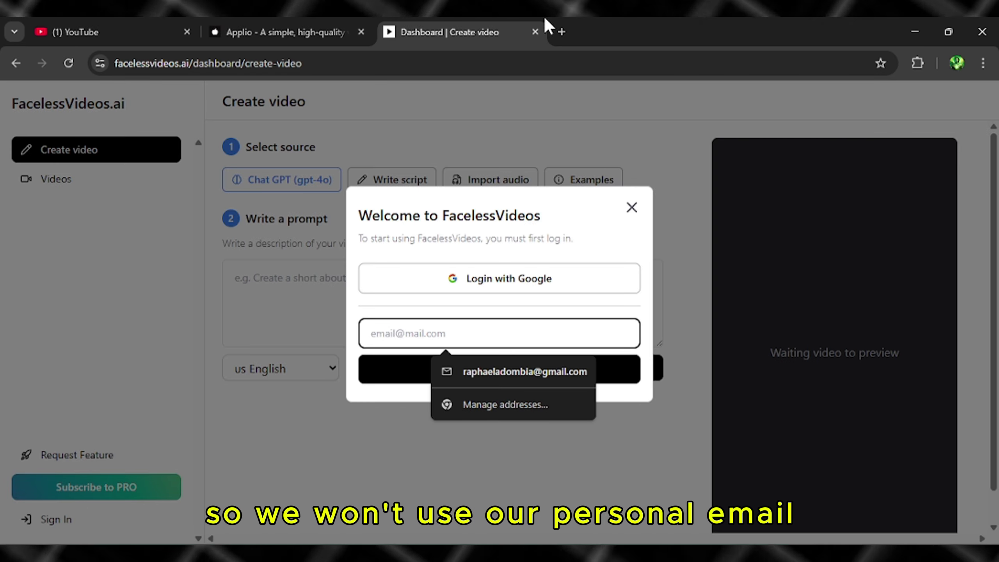
Step: Copy a temporary email address from temp-mail.org and request a FacelessVideos login link with it
click(561, 32)
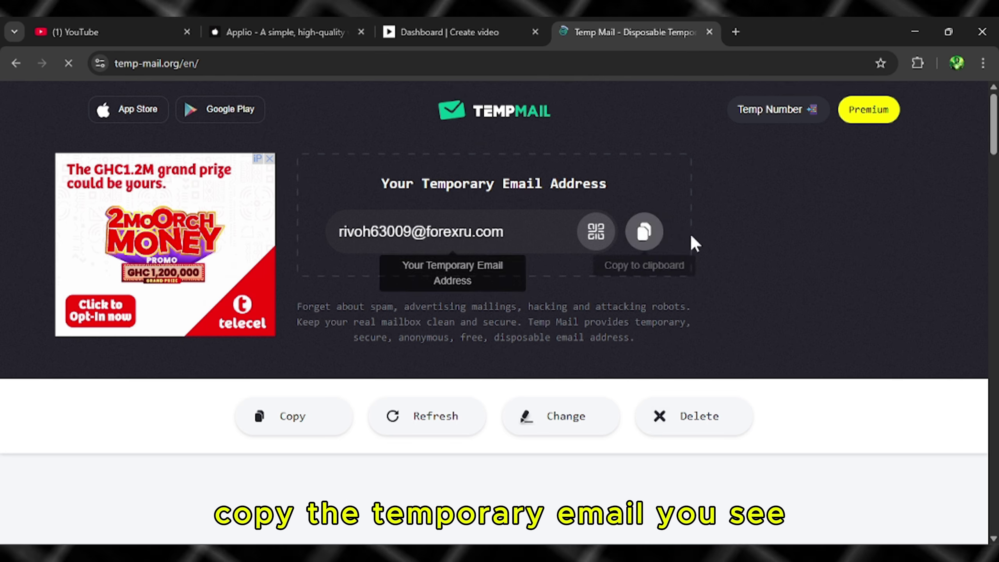
click(648, 232)
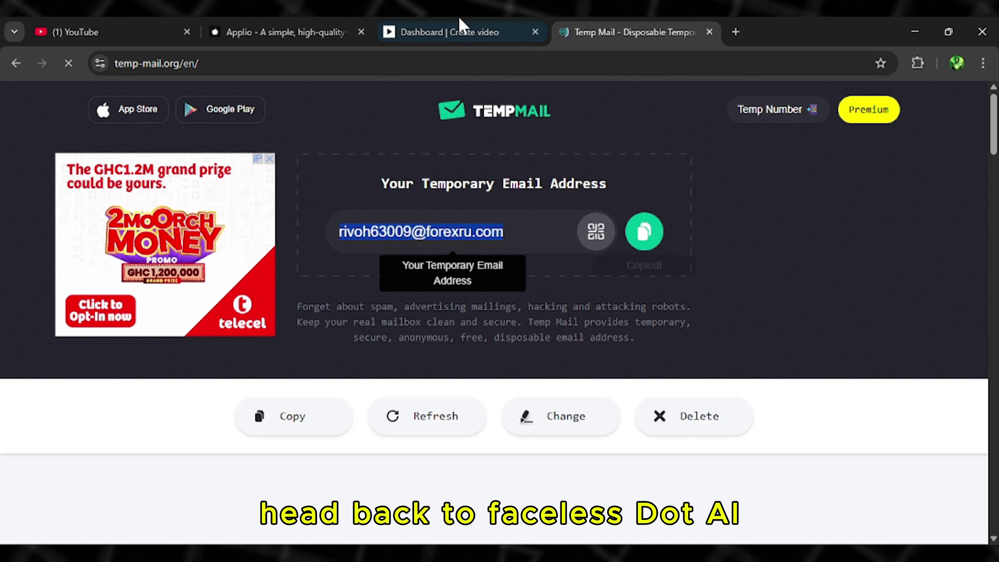
click(449, 21)
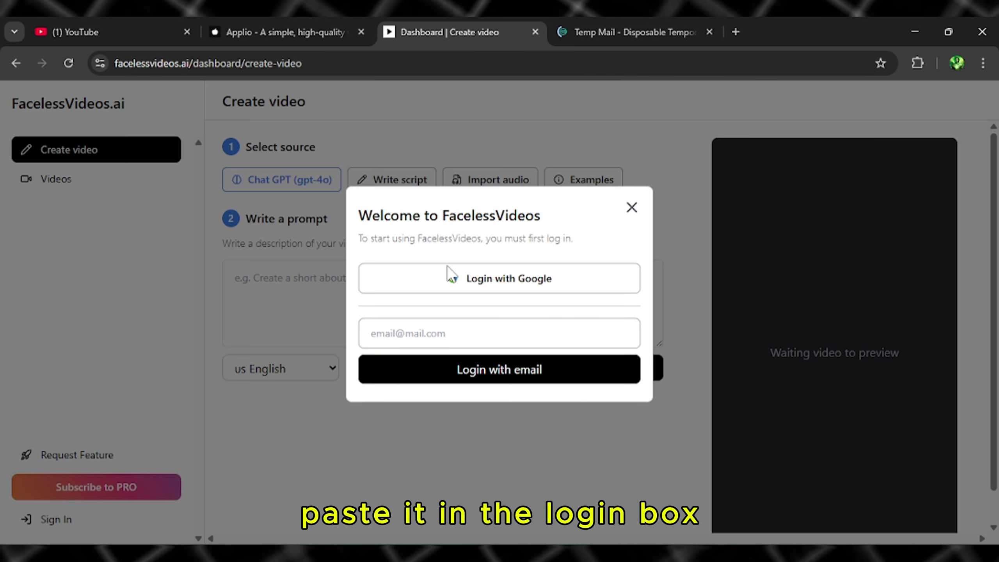
click(385, 341)
key(ctrl+v)
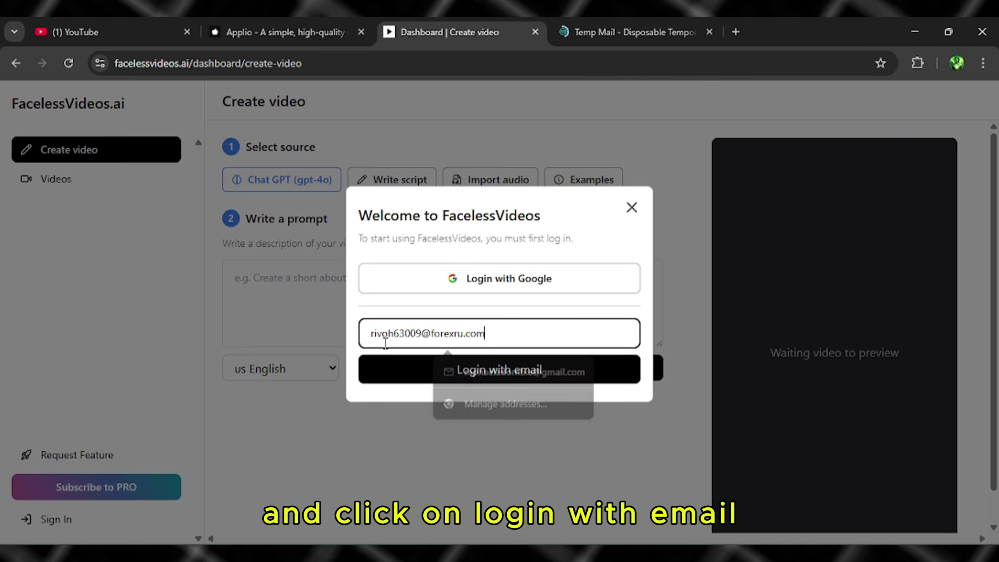
click(411, 369)
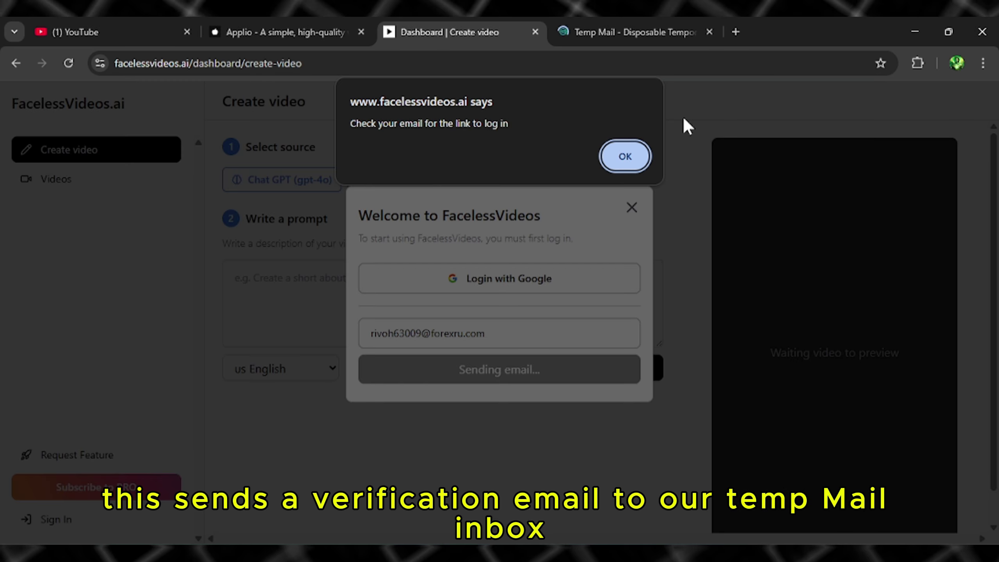
click(628, 156)
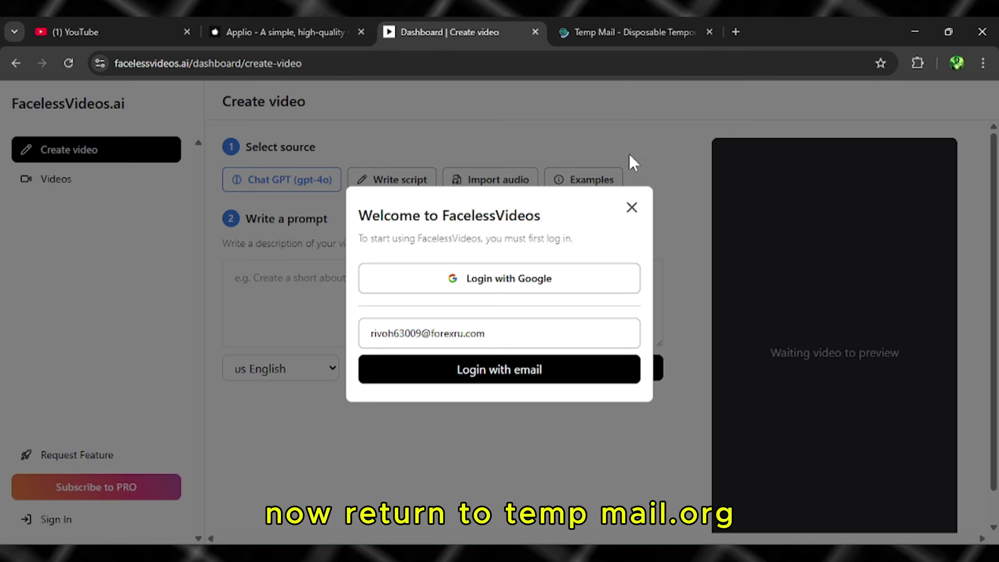
Step: Open the "FacelessVideos - Sign in to your account" email in the Temp Mail inbox and follow its login link
click(613, 24)
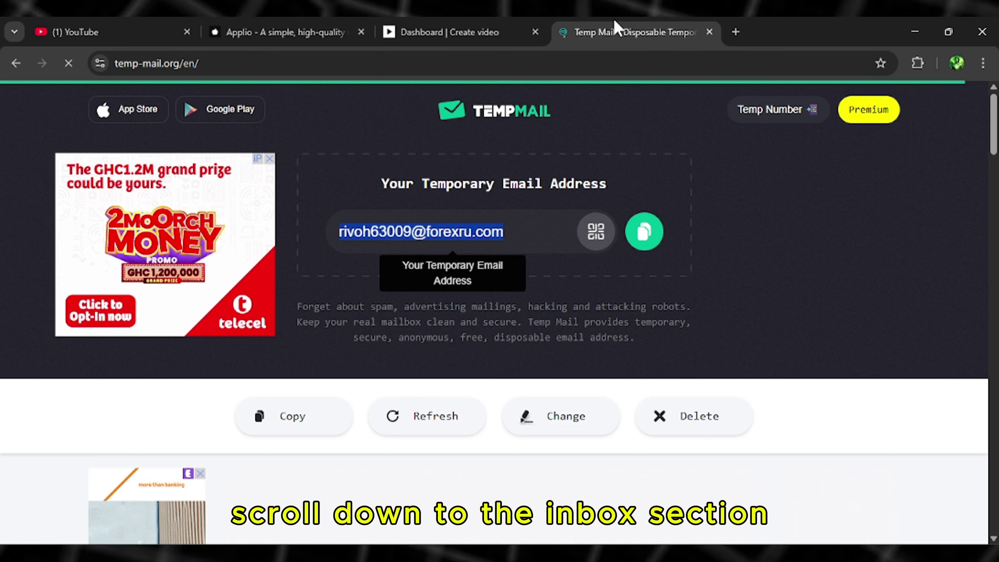
scroll(995, 146, down, 4)
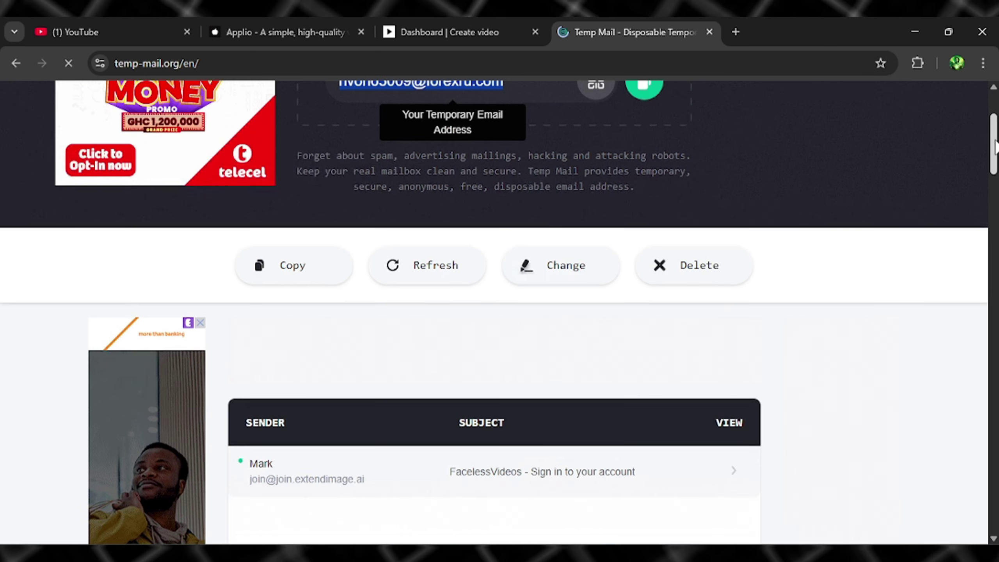
scroll(995, 145, down, 6)
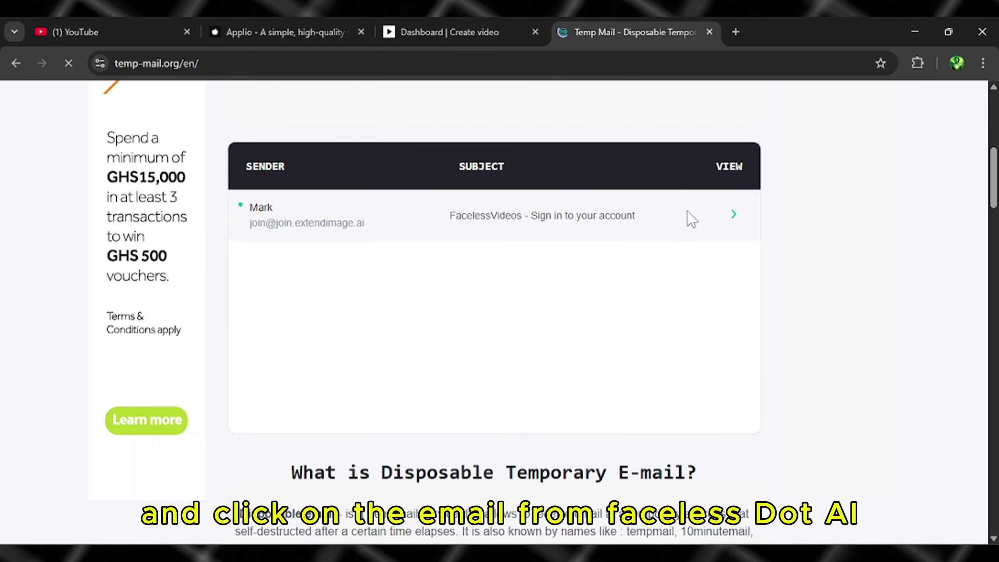
click(734, 214)
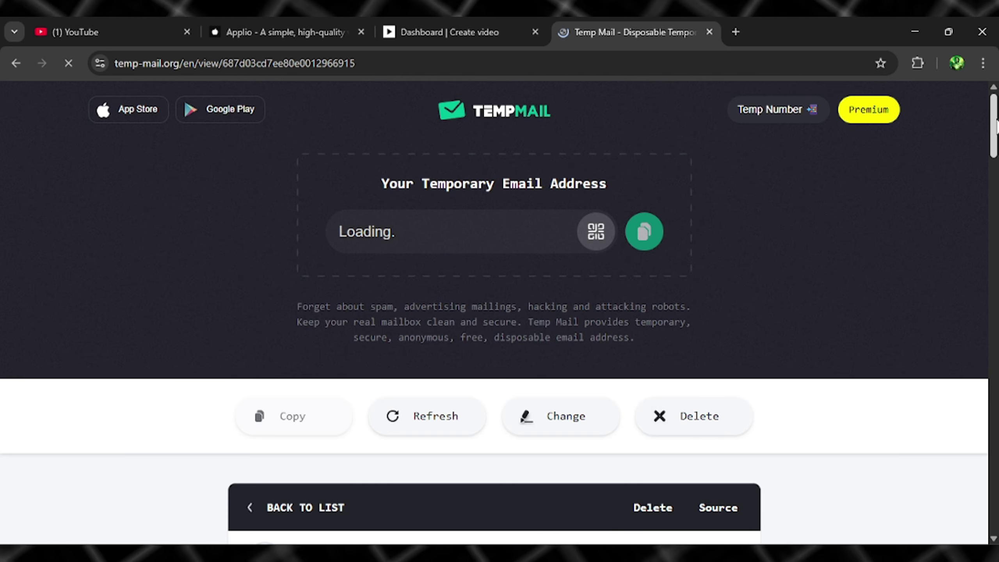
scroll(818, 187, down, 10)
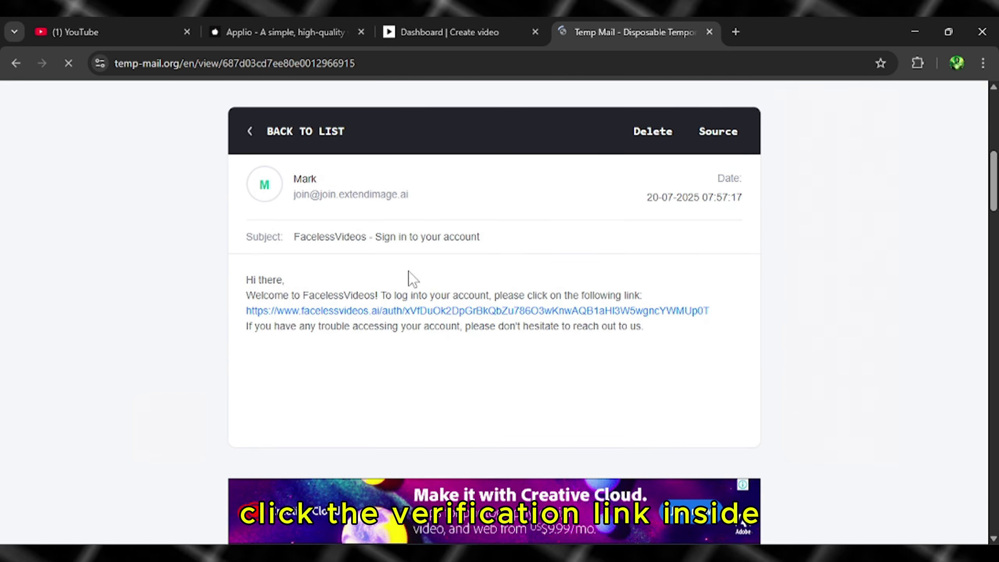
click(378, 313)
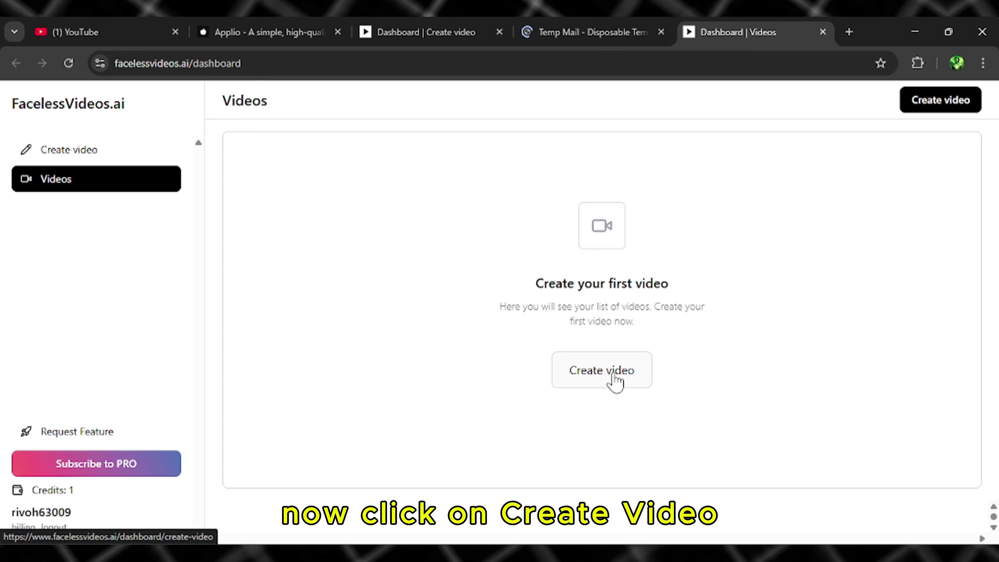
Step: Open the page for creating a video, and submit the master storyteller prompt for a historical story in ChatGPT
click(602, 371)
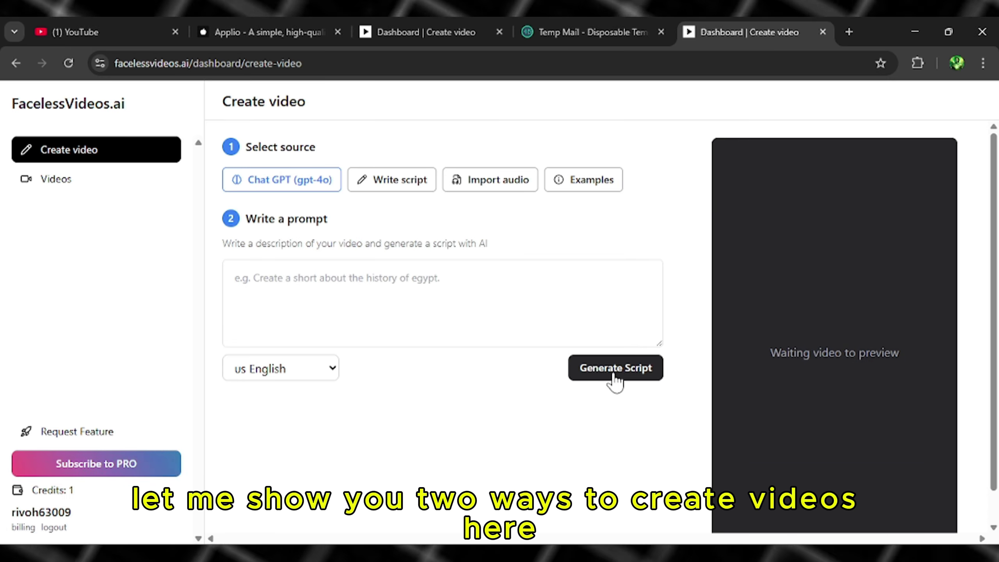
click(570, 366)
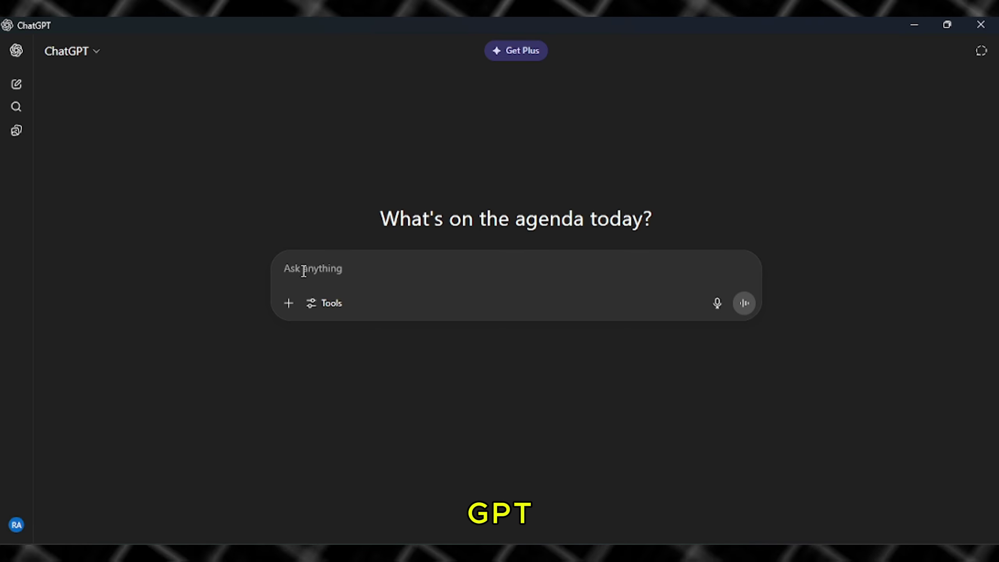
key(ctrl+v)
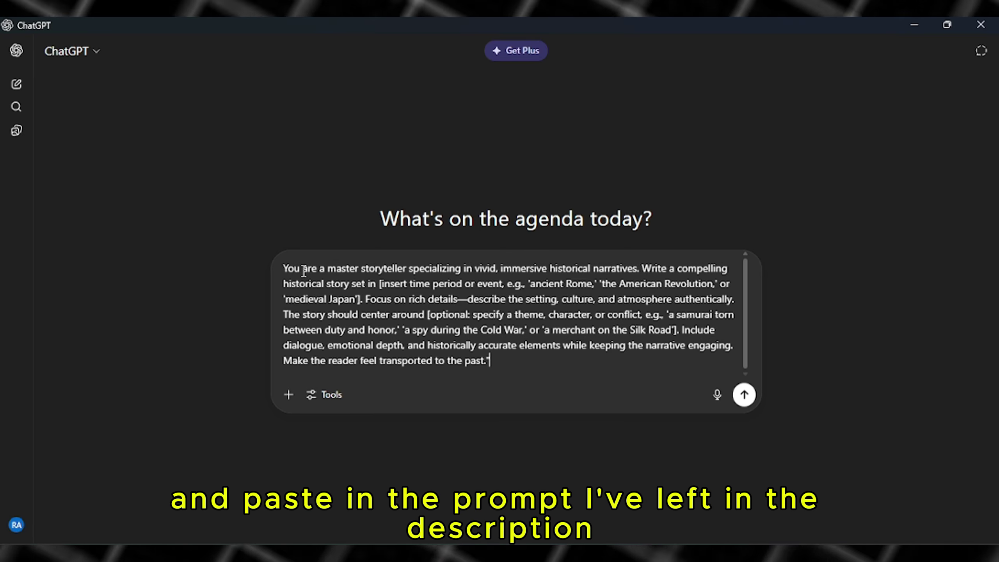
click(744, 394)
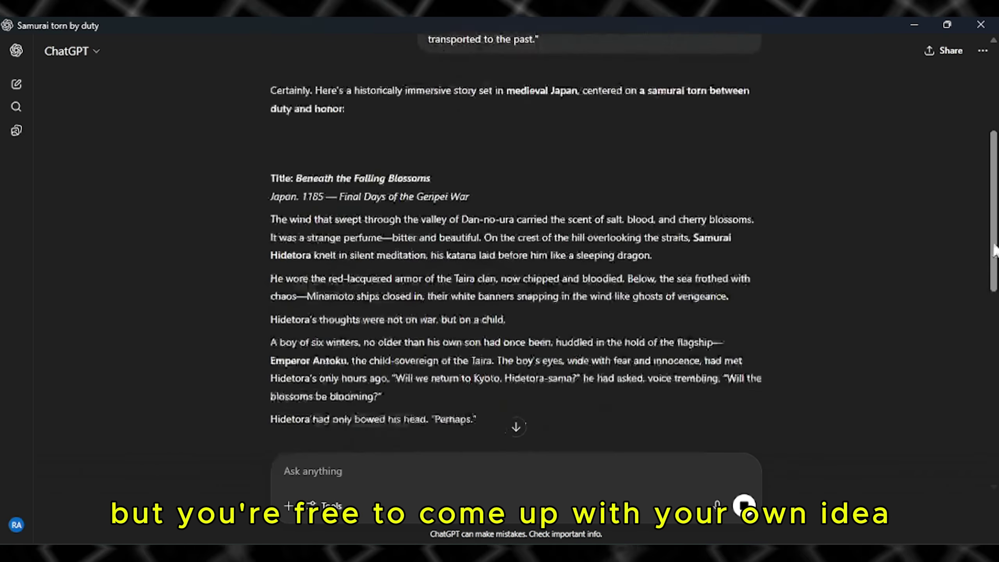
Step: Copy the generated samurai story, starting from the paragraph "The wind that swept through the valley of Dan-no-ura"
scroll(976, 359, down, 15)
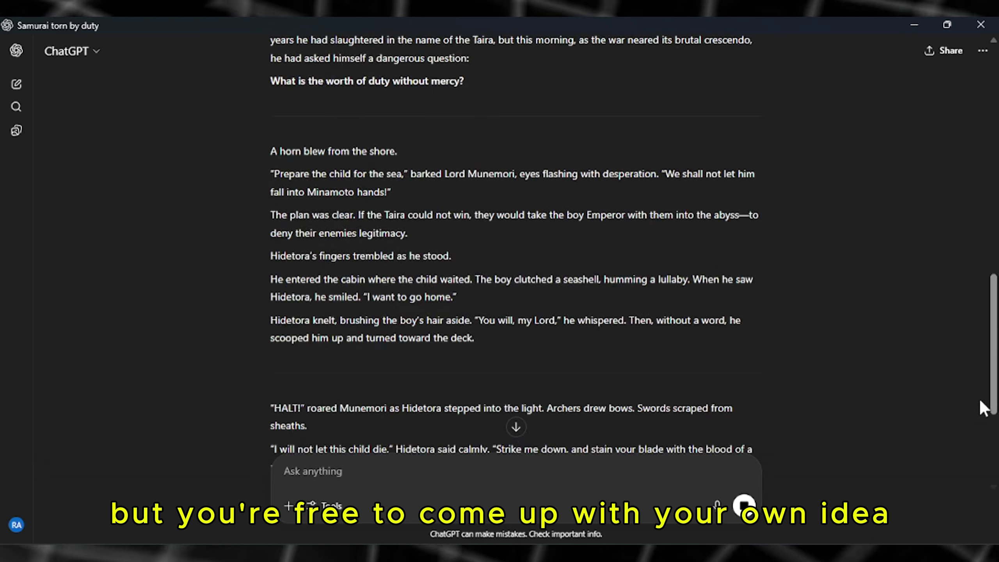
scroll(280, 162, up, 15)
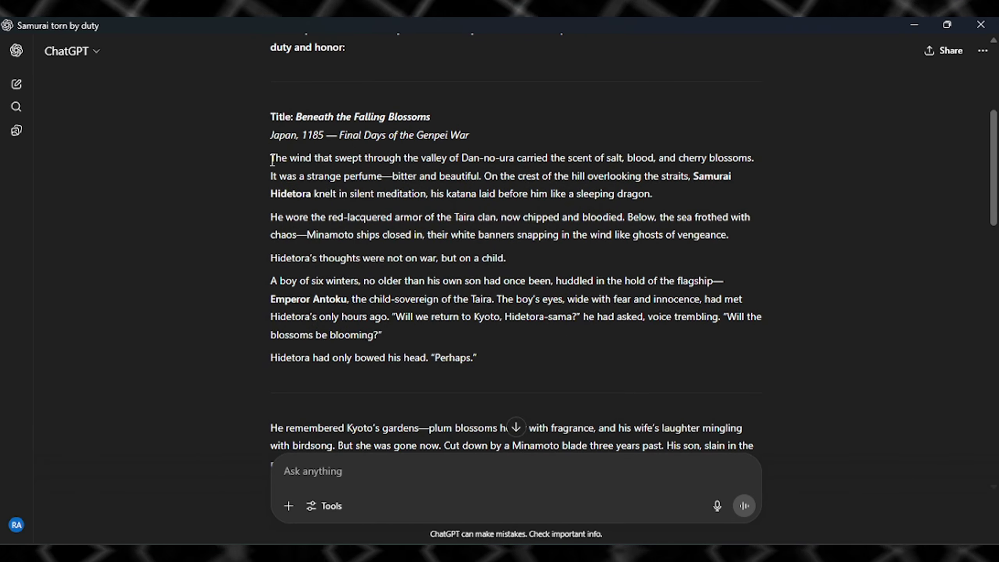
drag(272, 159, 519, 276)
scroll(281, 337, down, 15)
scroll(281, 336, down, 3)
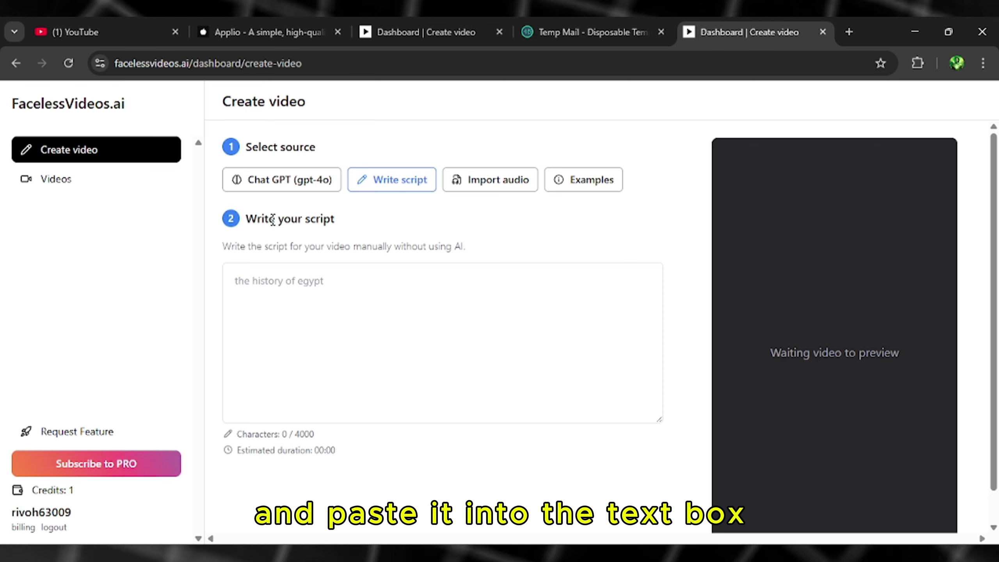
Step: In FacelessVideos, choose Chat GPT (gpt-4o) as the source, paste the story as the prompt and generate the script
click(274, 186)
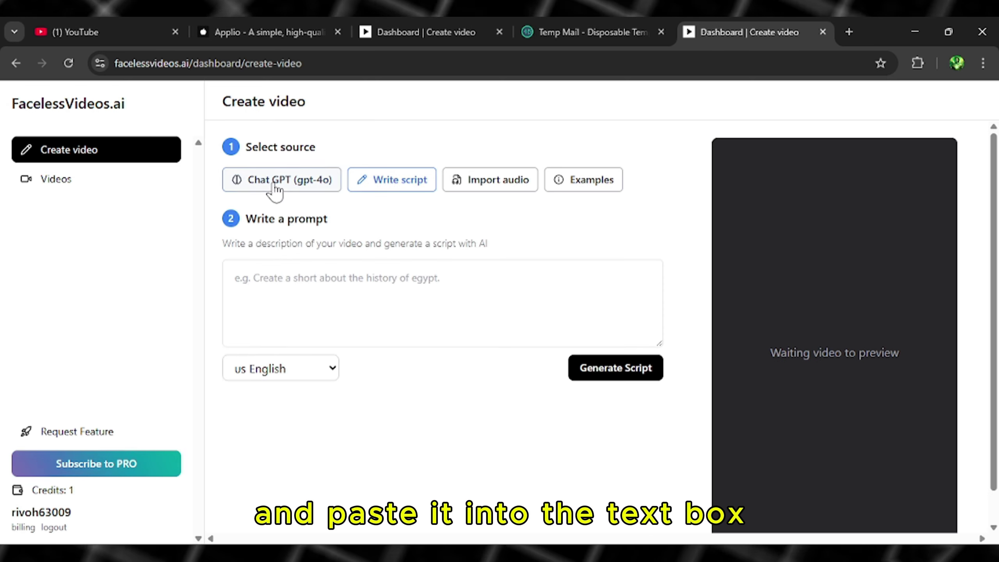
click(278, 280)
key(ctrl+v)
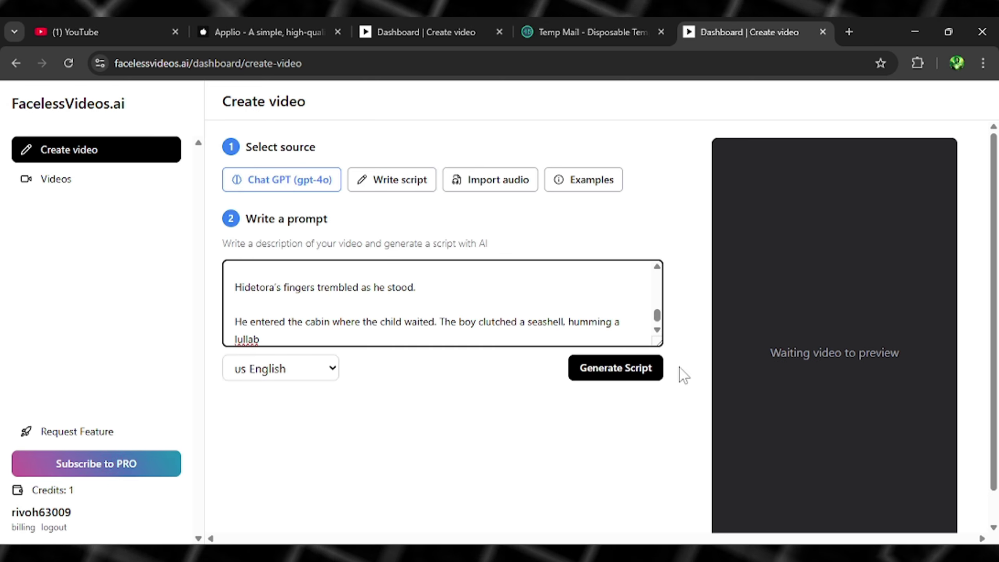
click(604, 364)
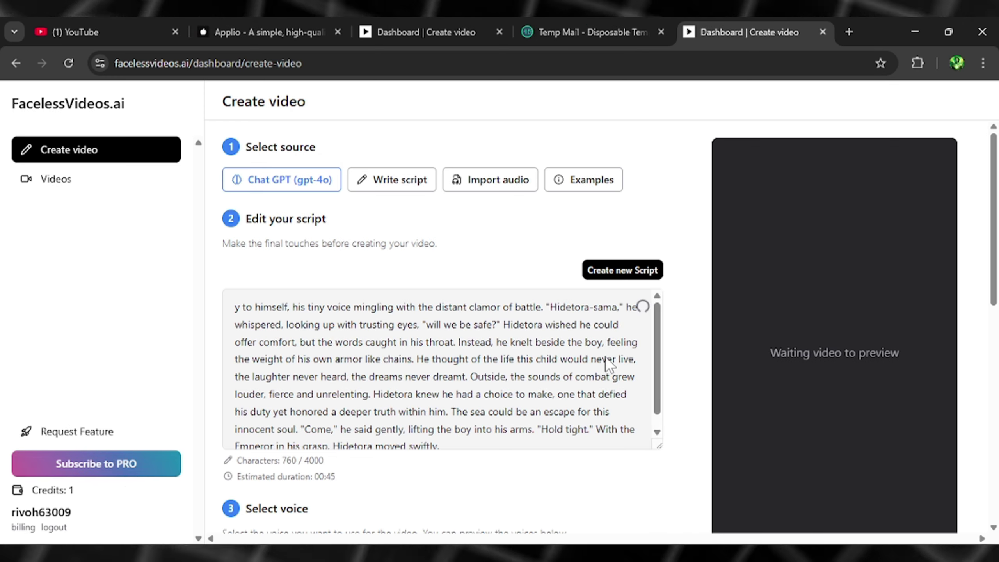
Step: Create the video for 1 credit, keeping the Echo voice and no background music
scroll(605, 356, down, 10)
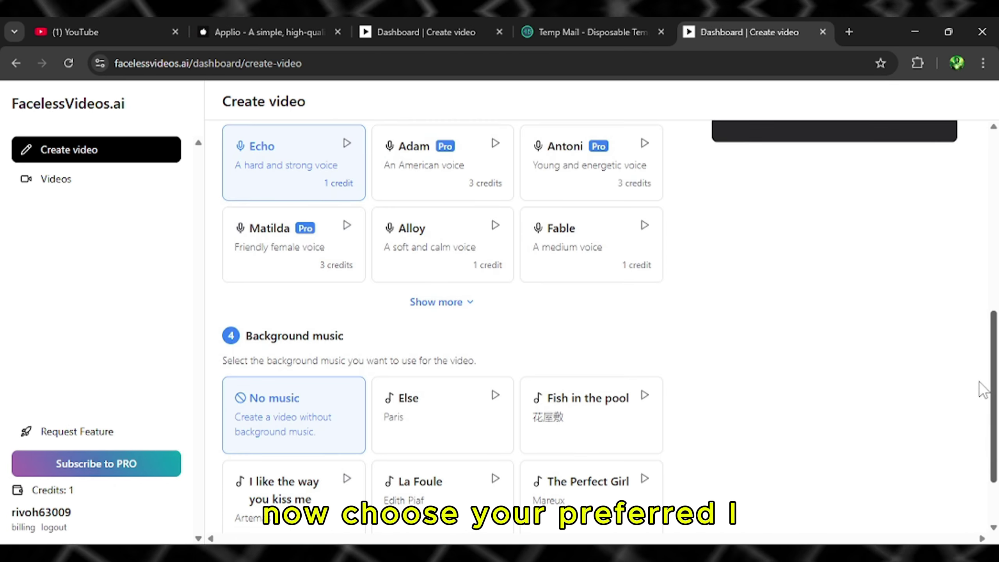
drag(979, 388, 979, 355)
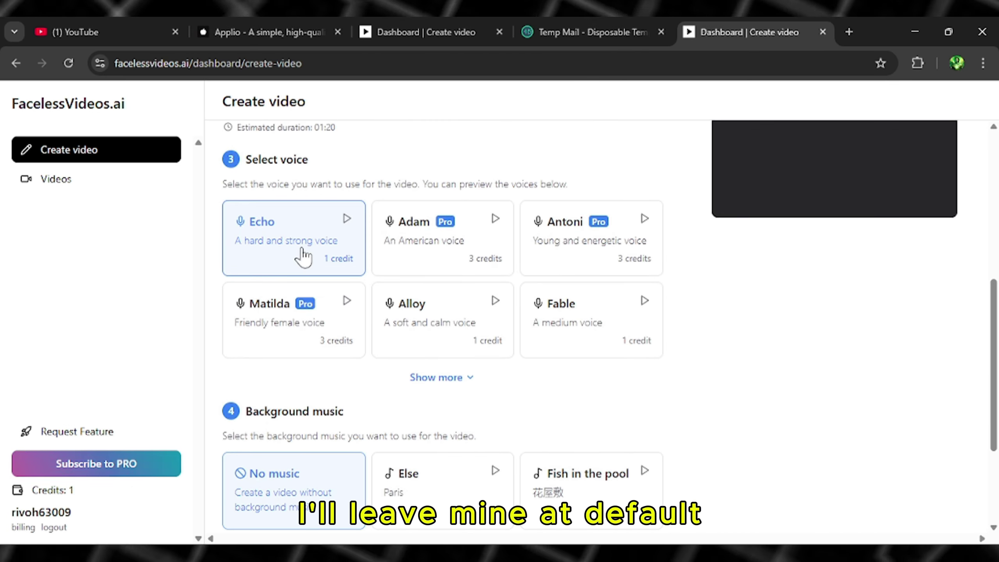
scroll(607, 495, down, 4)
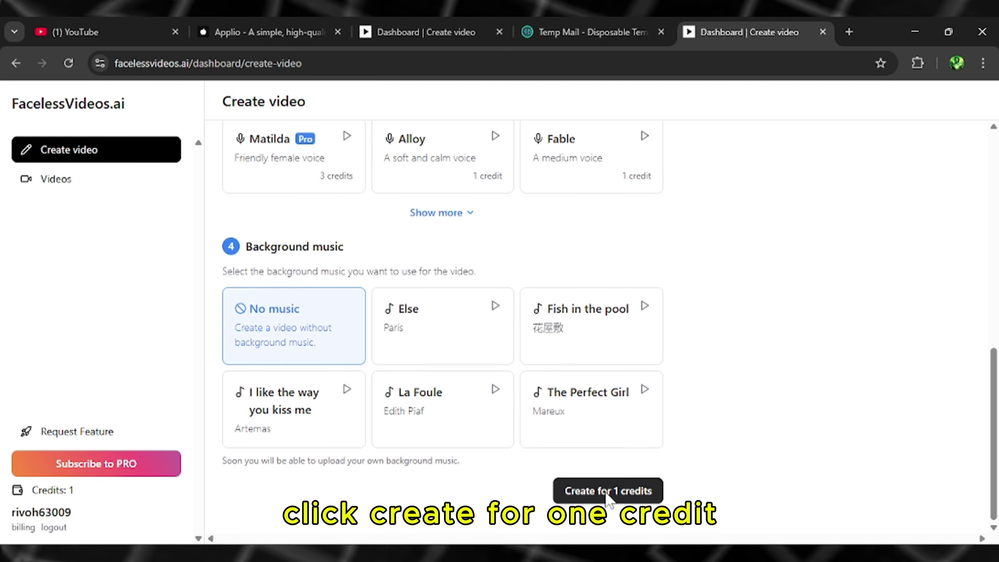
click(607, 492)
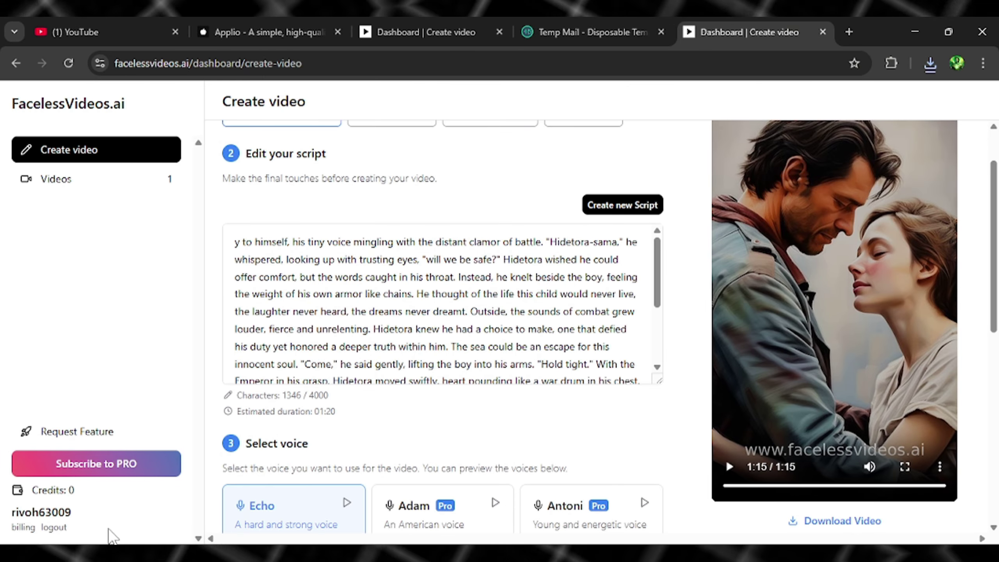
Step: Log out of the FacelessVideos account and delete the current Temp Mail address to get a new one
click(55, 527)
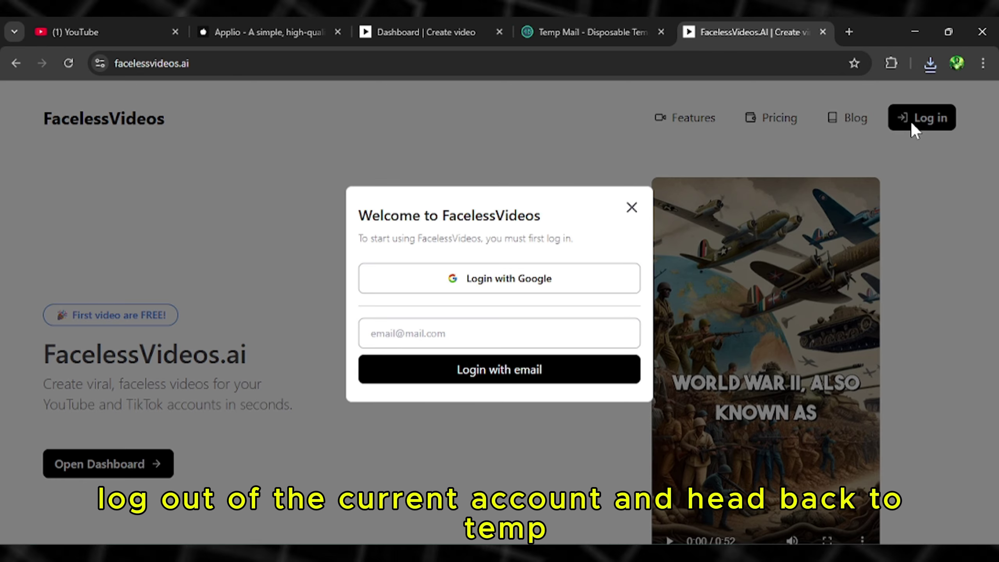
click(571, 32)
click(695, 322)
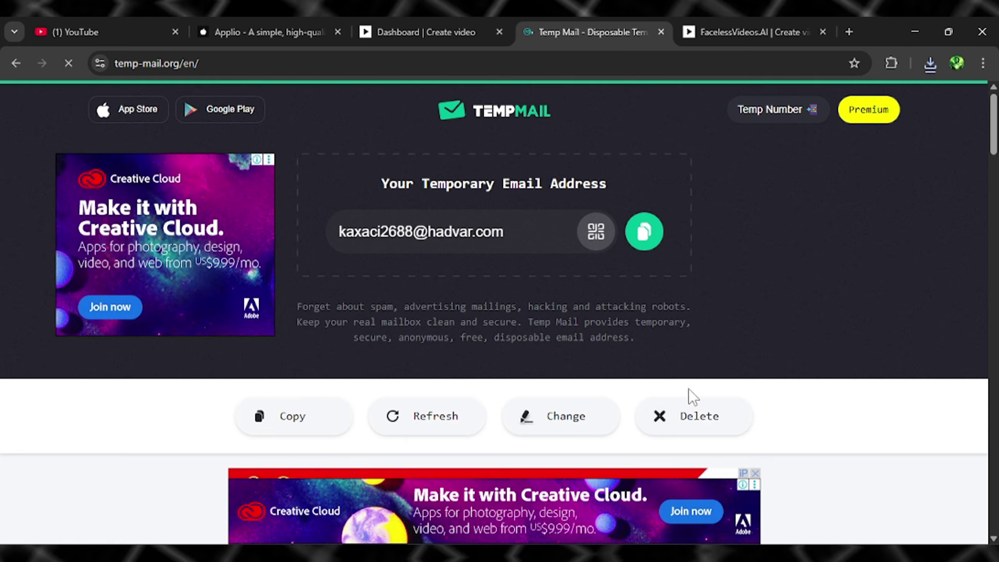
Step: Copy the new temporary email address and request another FacelessVideos login link with it
click(644, 231)
click(747, 32)
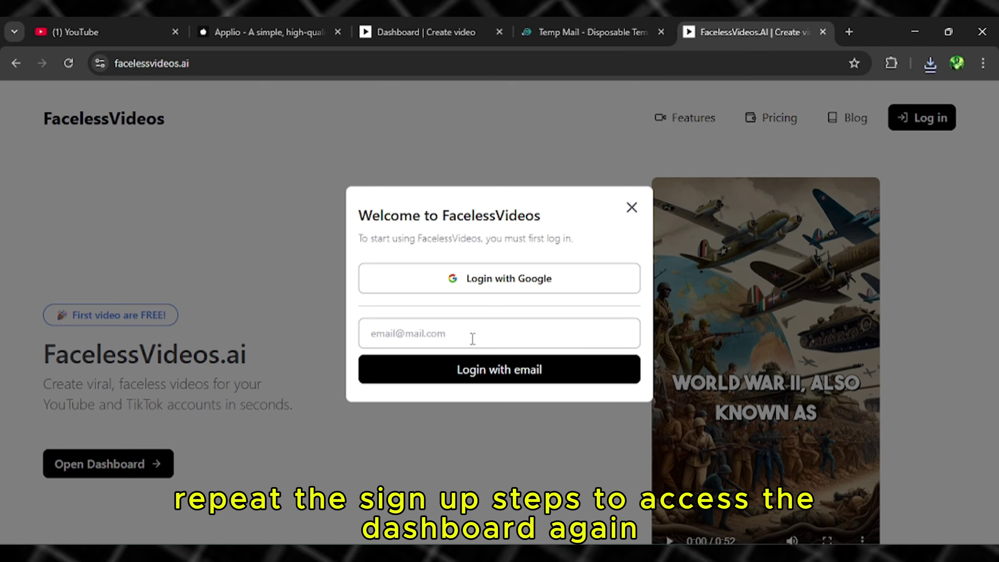
click(472, 334)
key(ctrl+v)
click(472, 369)
click(621, 154)
Step: Open the sign-in email sent to the new temporary address and follow its link to the second account's dashboard
click(590, 32)
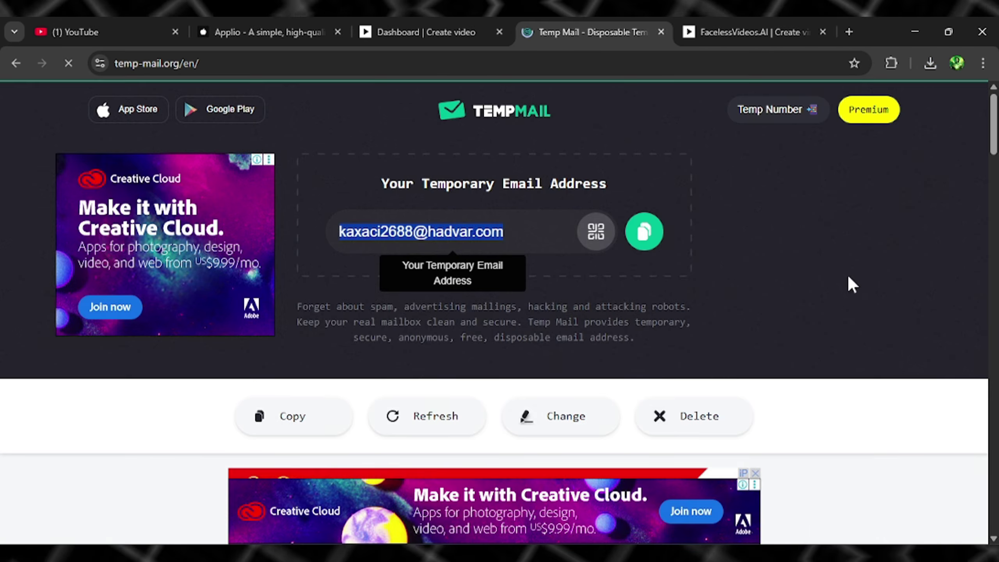
scroll(847, 283, down, 10)
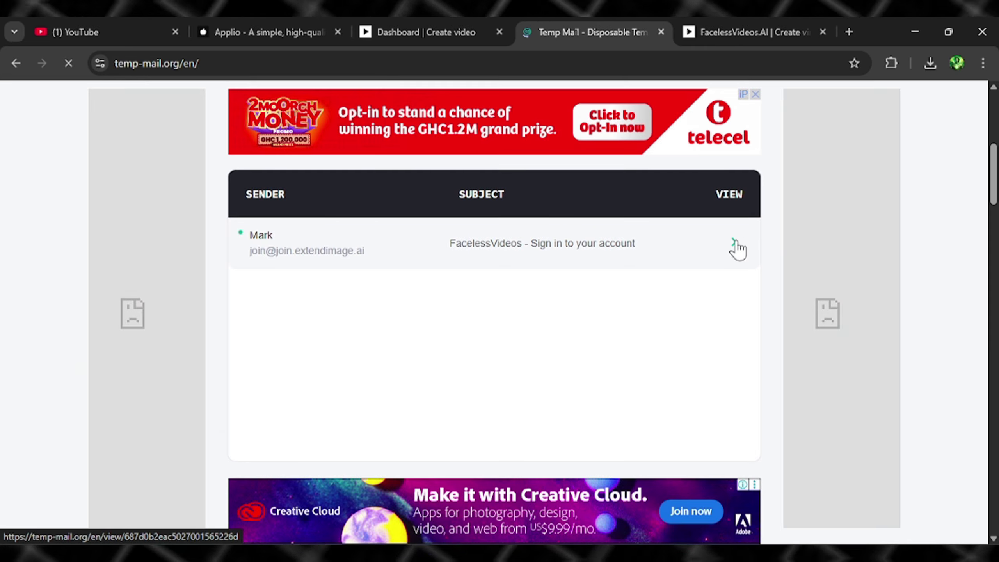
click(735, 246)
scroll(915, 191, down, 8)
click(294, 343)
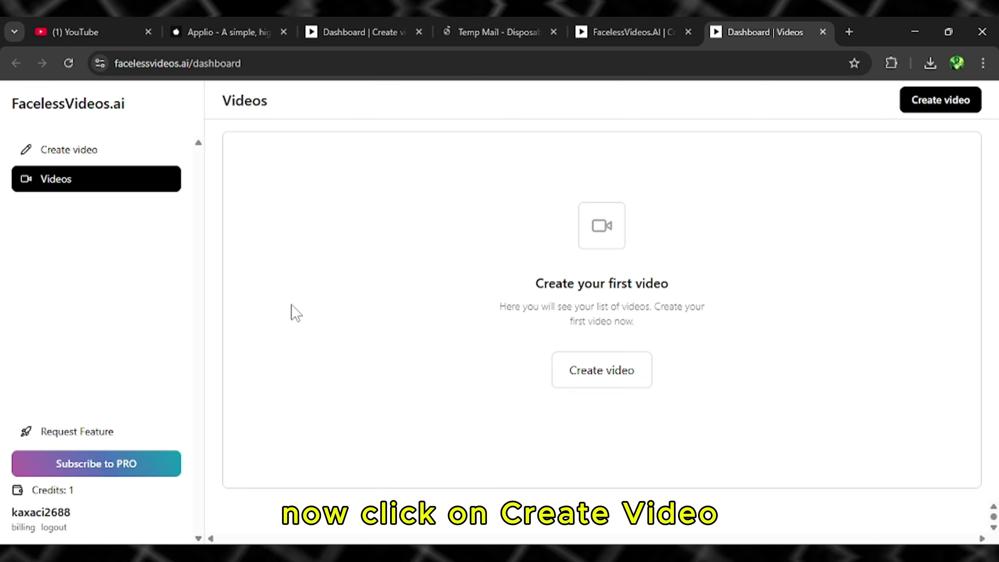
Step: Start a new video from the Random history example and generate its script in US English
click(596, 374)
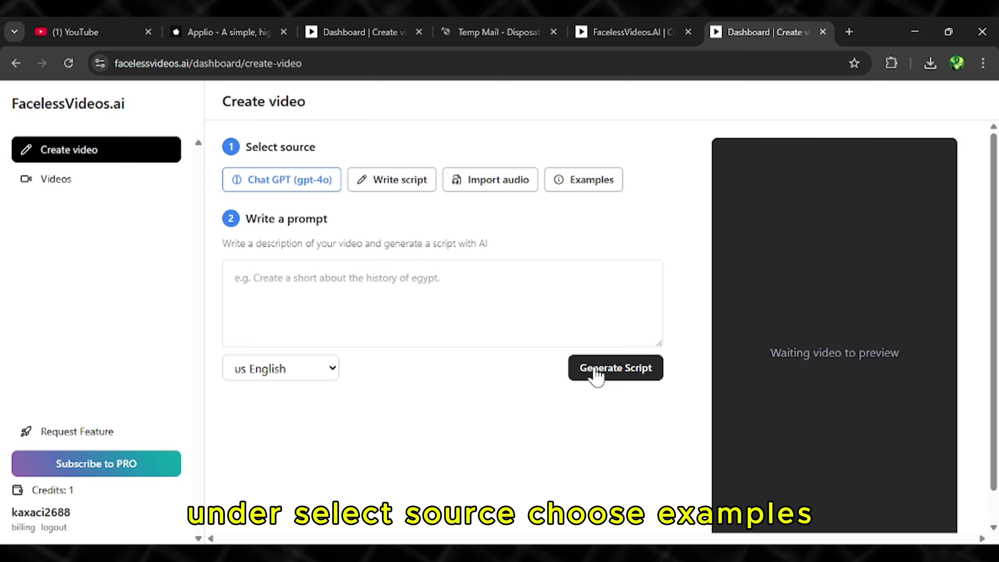
click(584, 190)
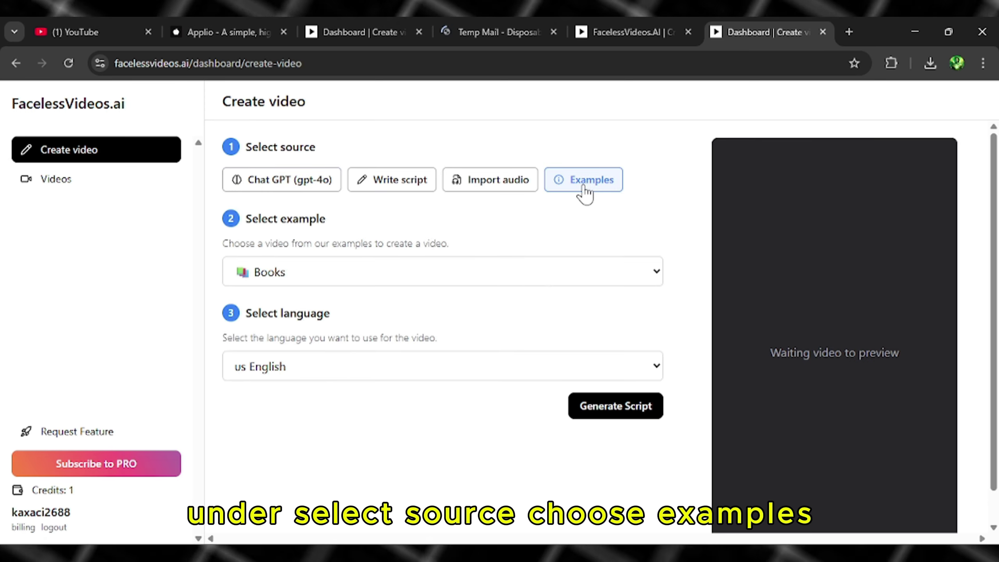
click(652, 279)
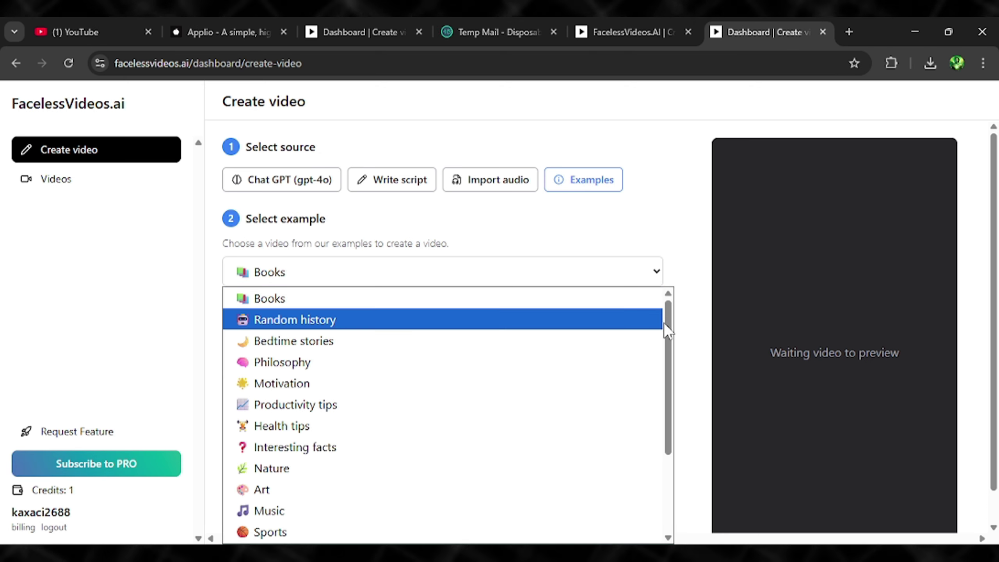
scroll(663, 323, down, 1)
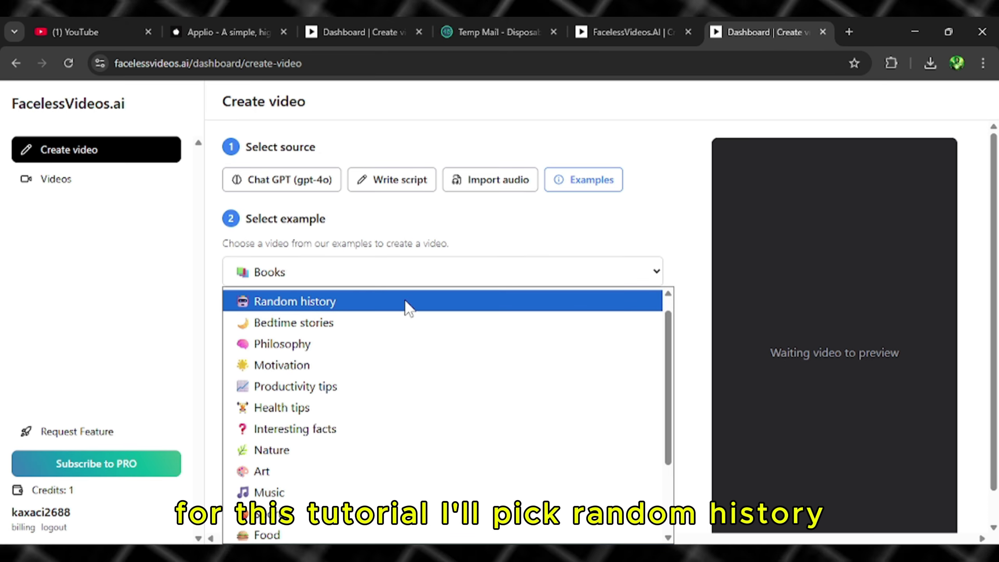
click(404, 301)
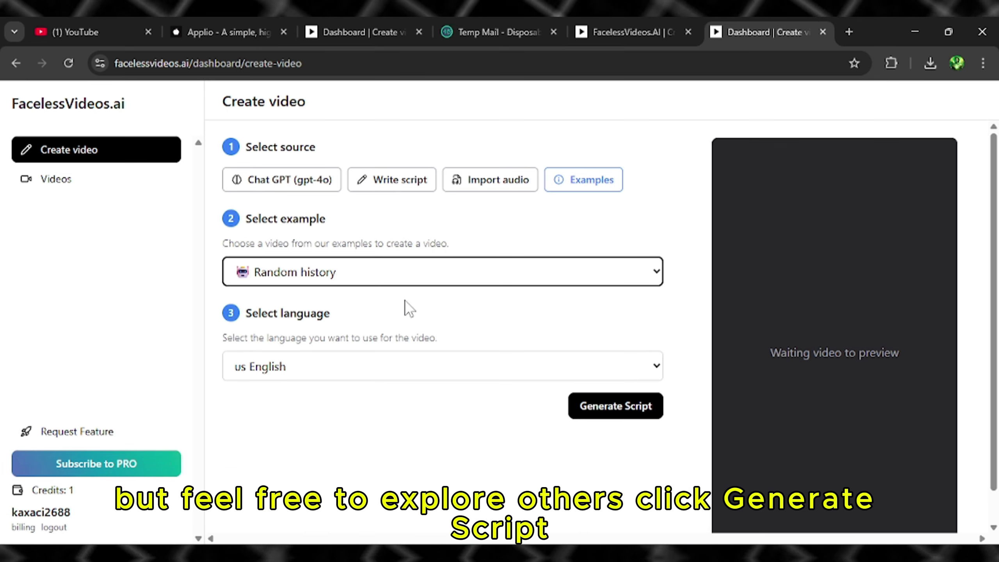
click(603, 410)
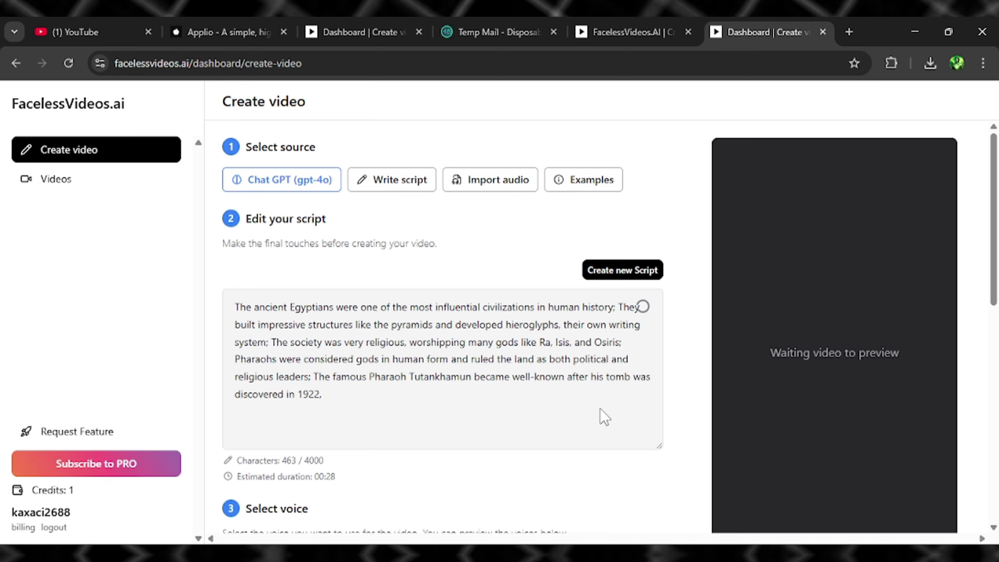
Step: Create the Random history video for 1 credit with the Echo voice and no background music
scroll(244, 293, down, 8)
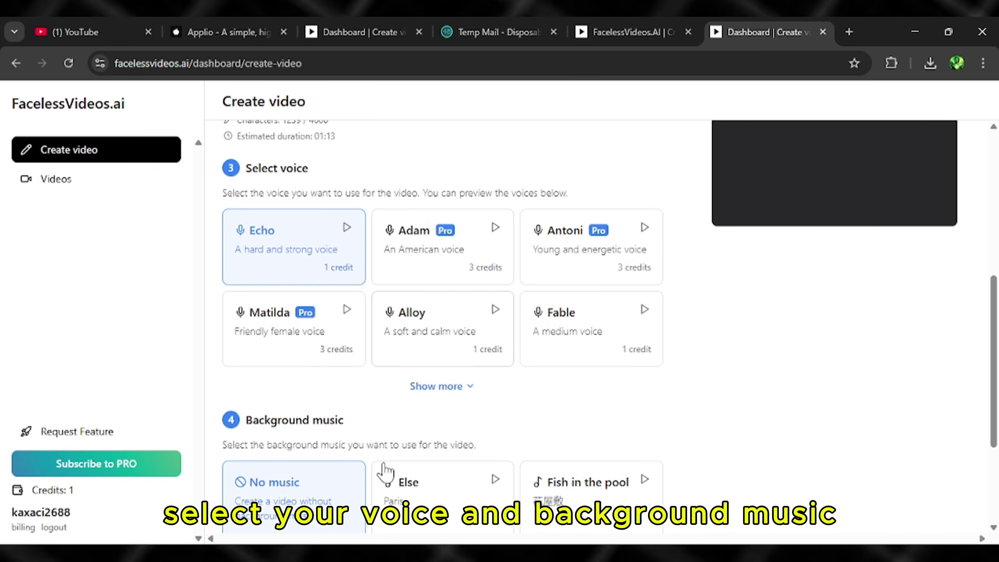
scroll(762, 364, down, 5)
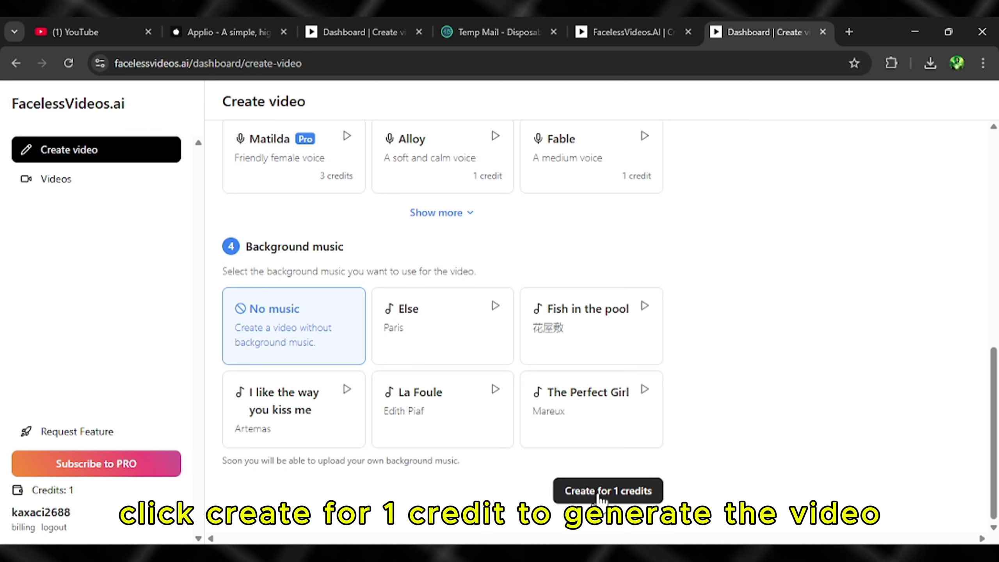
click(600, 492)
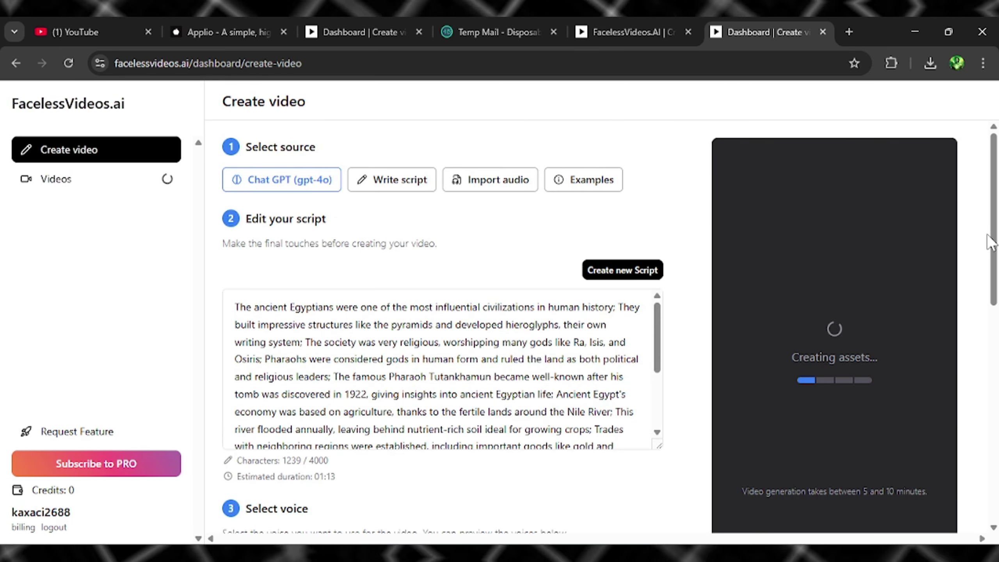